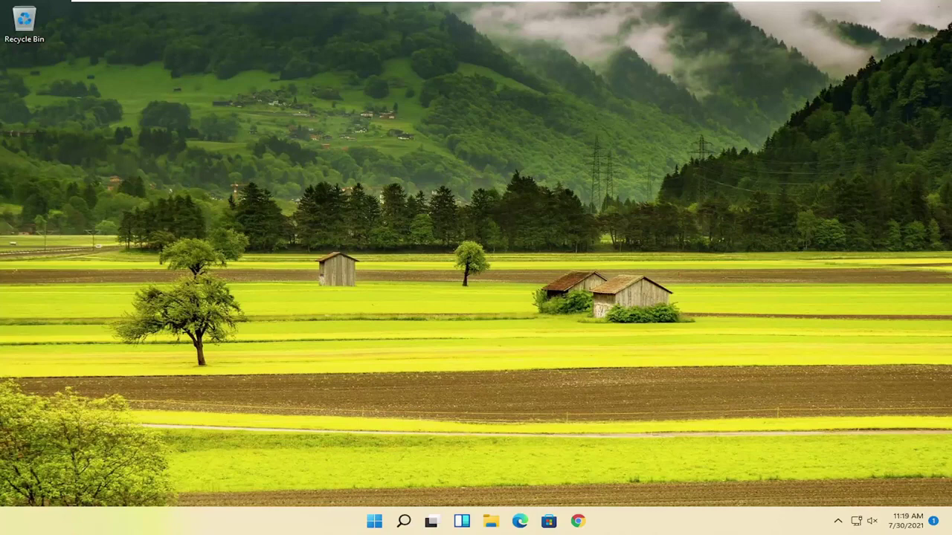
Step: Find cmd in Start search, run Command Prompt as administrator, and approve the UAC prompt
left_click(366, 524)
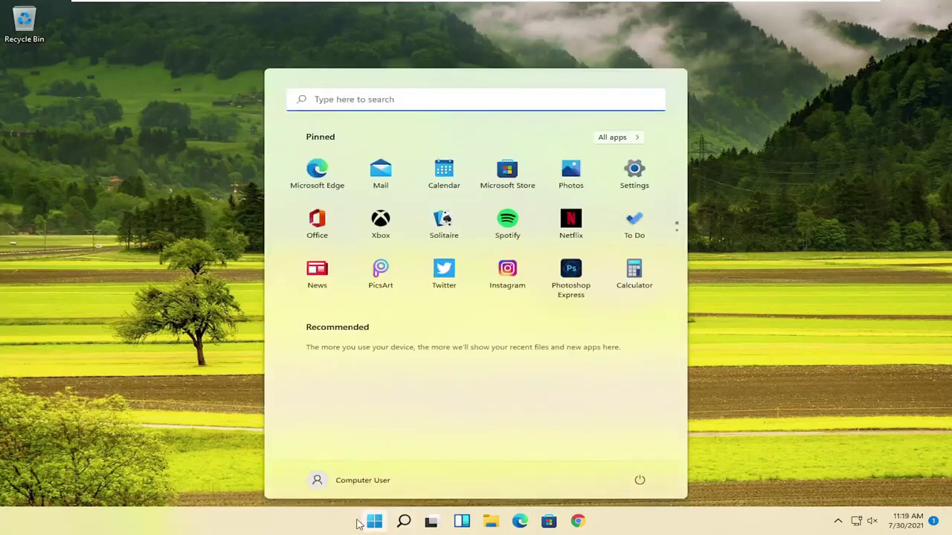
type("cmd")
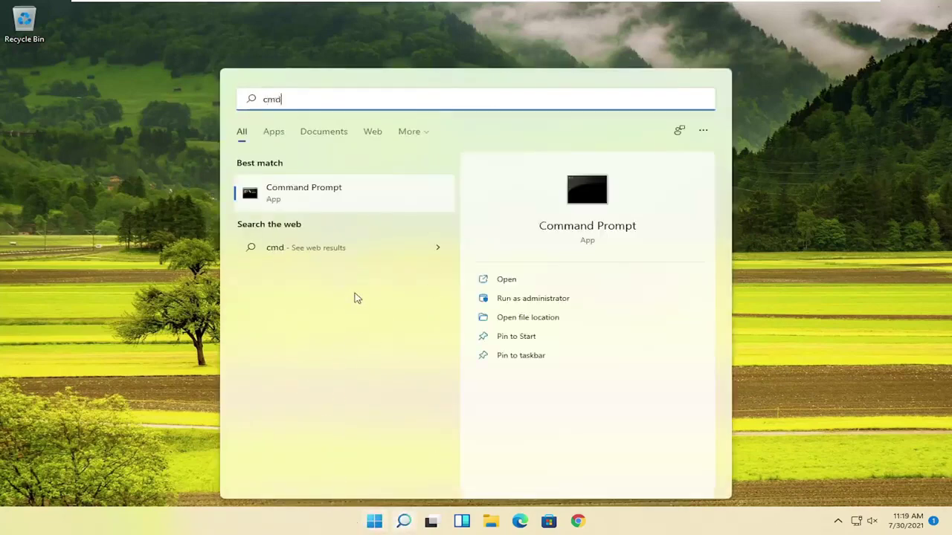
right_click(322, 197)
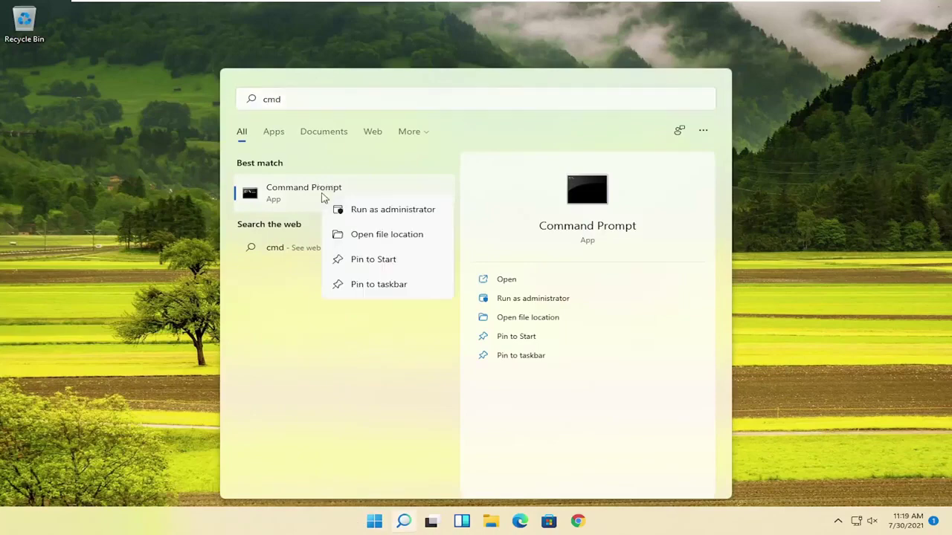
left_click(357, 209)
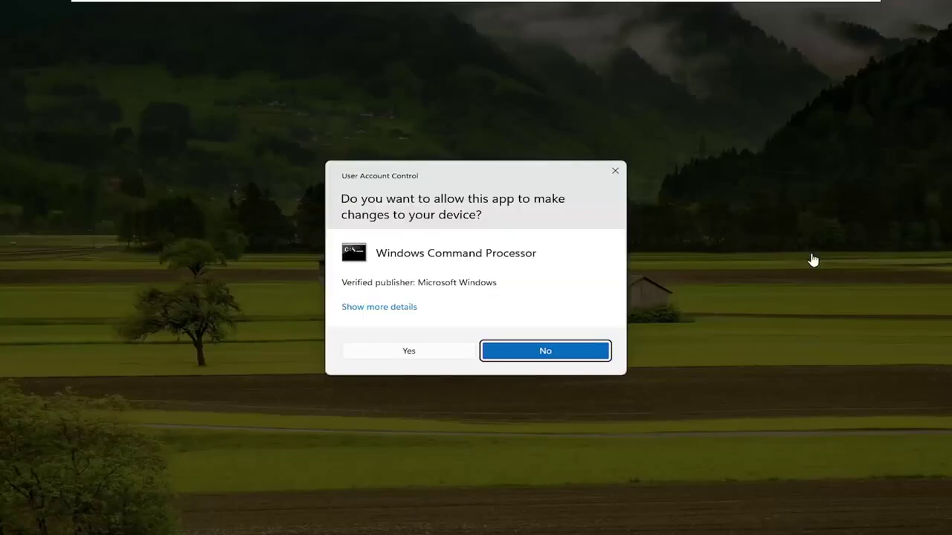
left_click(421, 351)
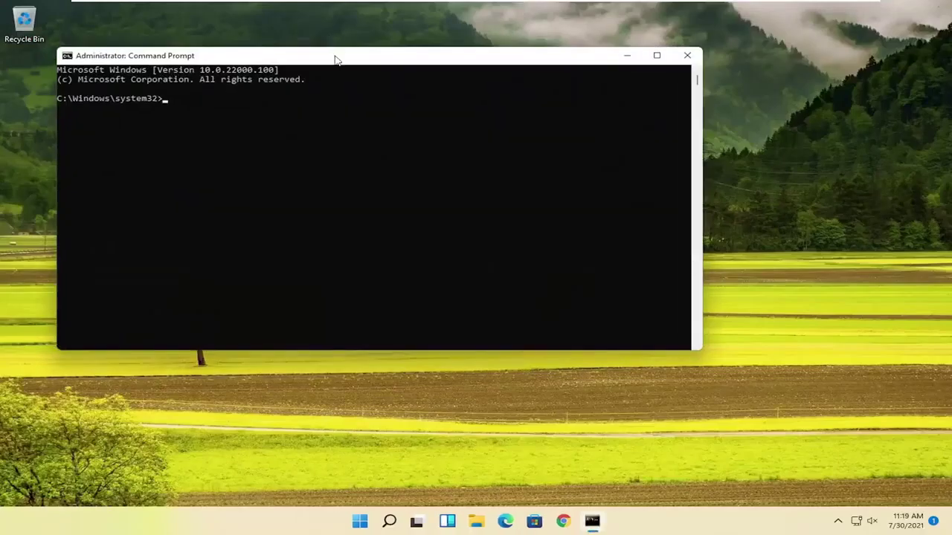
Step: Run ipconfig /flushdns, then netsh winsock reset, in the administrator Command Prompt
left_click_drag(335, 56, 396, 65)
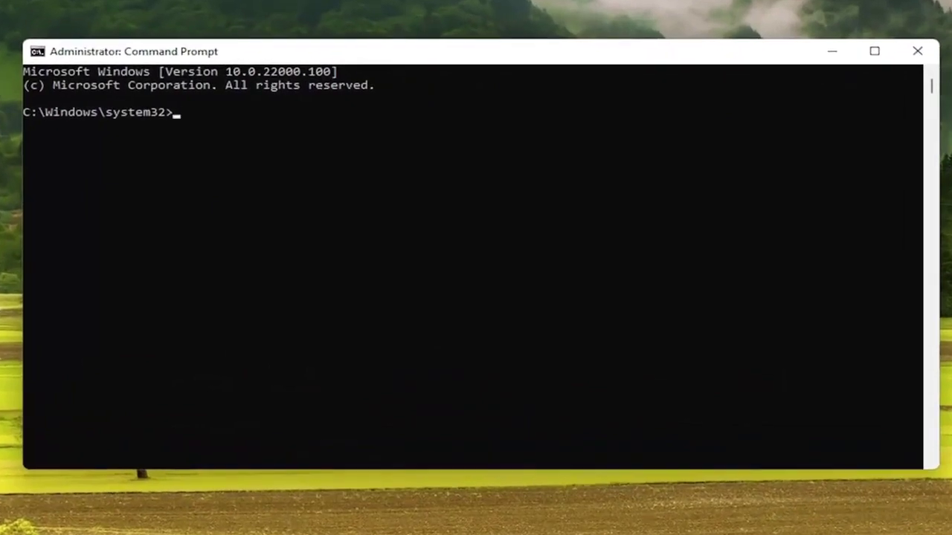
type("ipco")
type("nfig /flush")
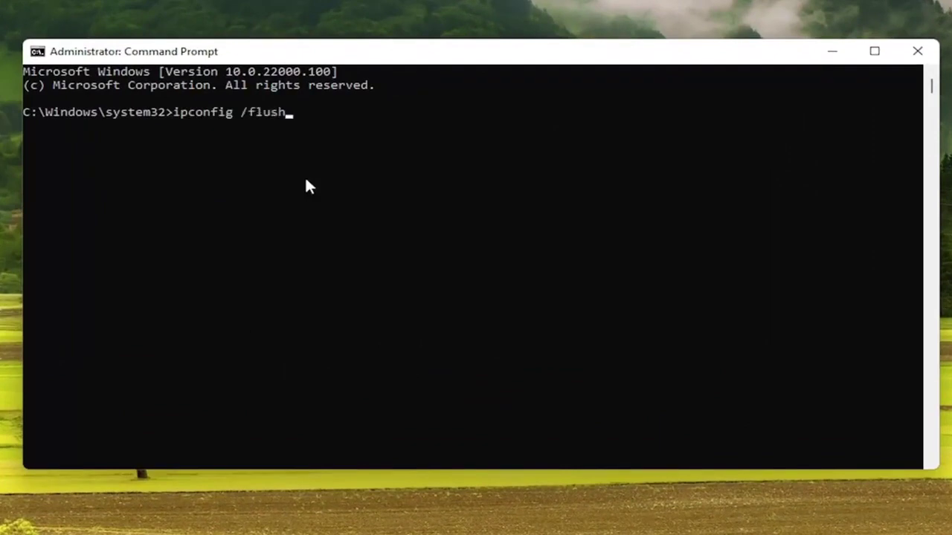
type("dns")
key("Return")
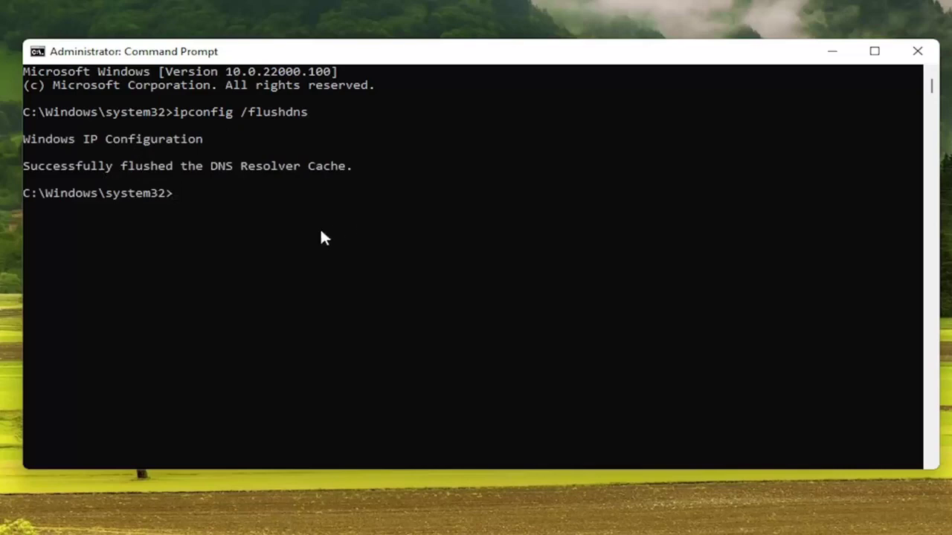
type("ne")
type("tsh winsopc")
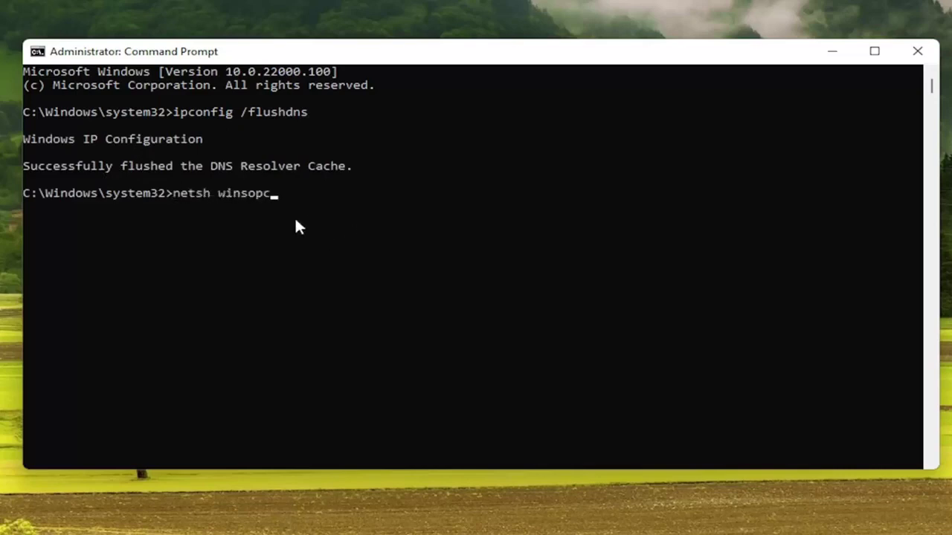
key("BackSpace")
key("BackSpace")
type("ck ")
type("reset")
key("Return")
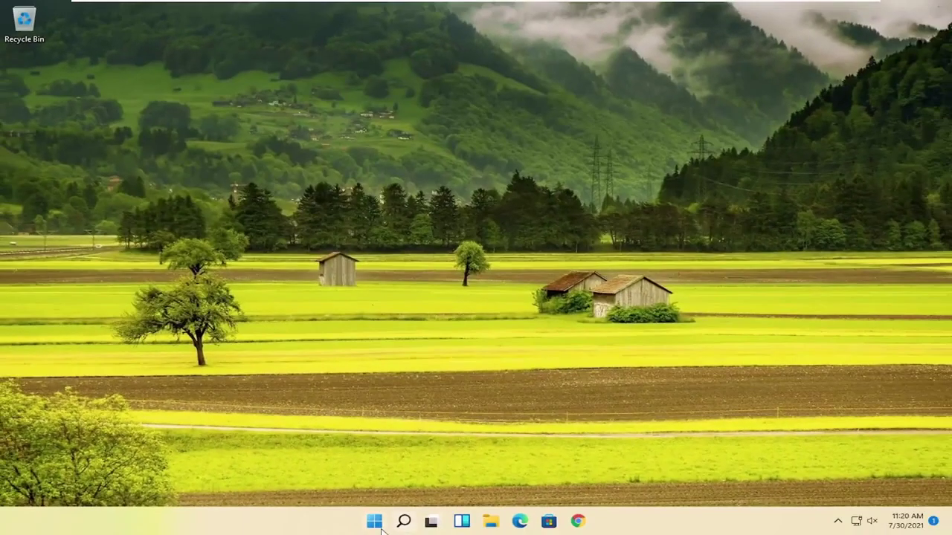
Step: Bring up the Start button's power-user menu to restart the PC
right_click(382, 529)
Step: Search for 'settings' and launch the Settings app
left_click(402, 522)
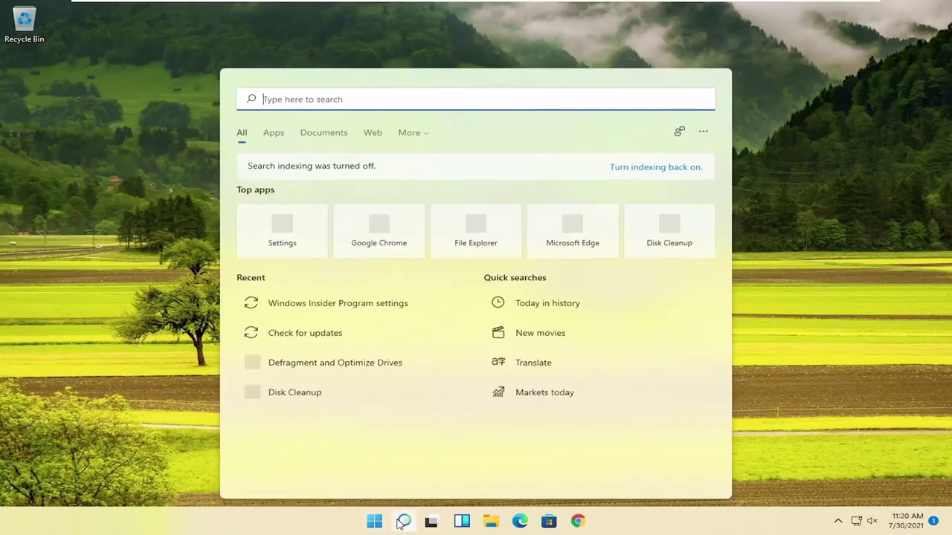
type("setti")
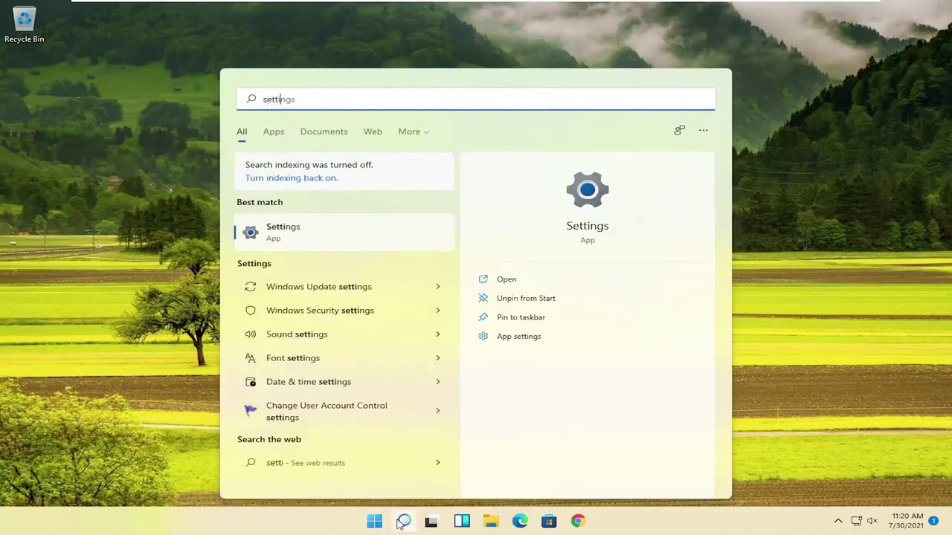
type("ngs")
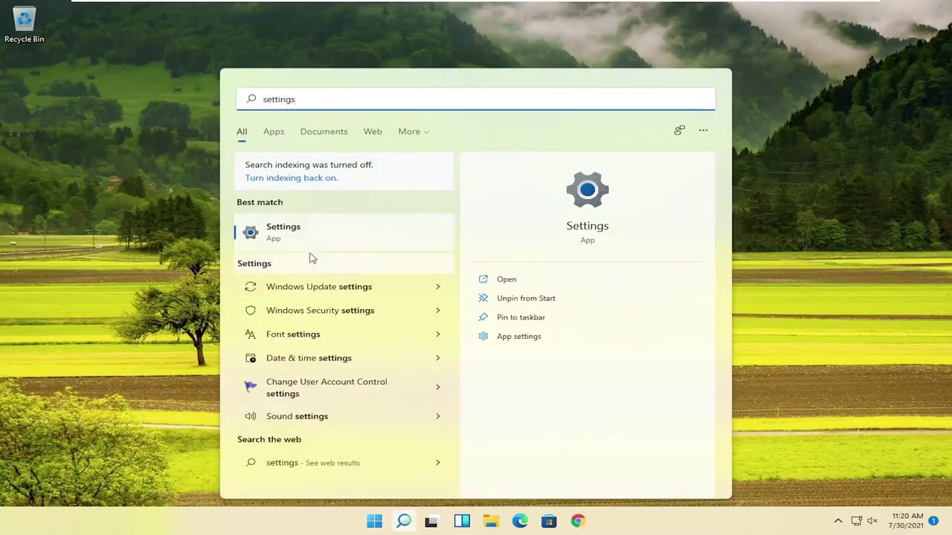
left_click(288, 240)
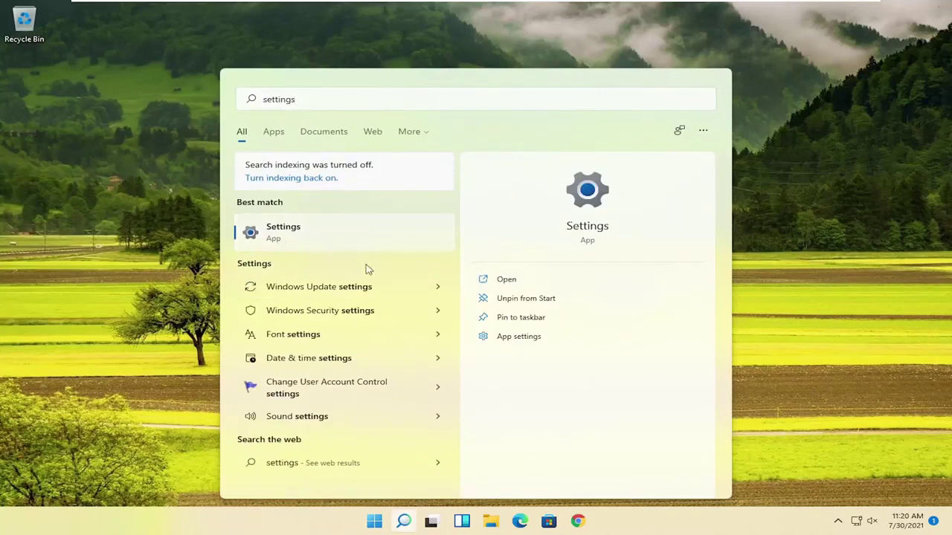
left_click(301, 232)
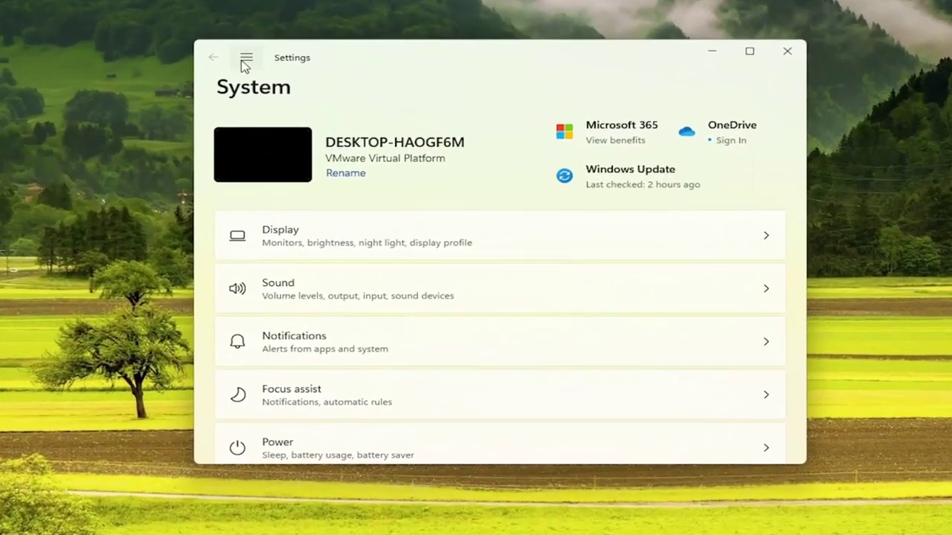
Step: Go to Network & internet > Advanced network settings and scroll down to Network reset
left_click(247, 60)
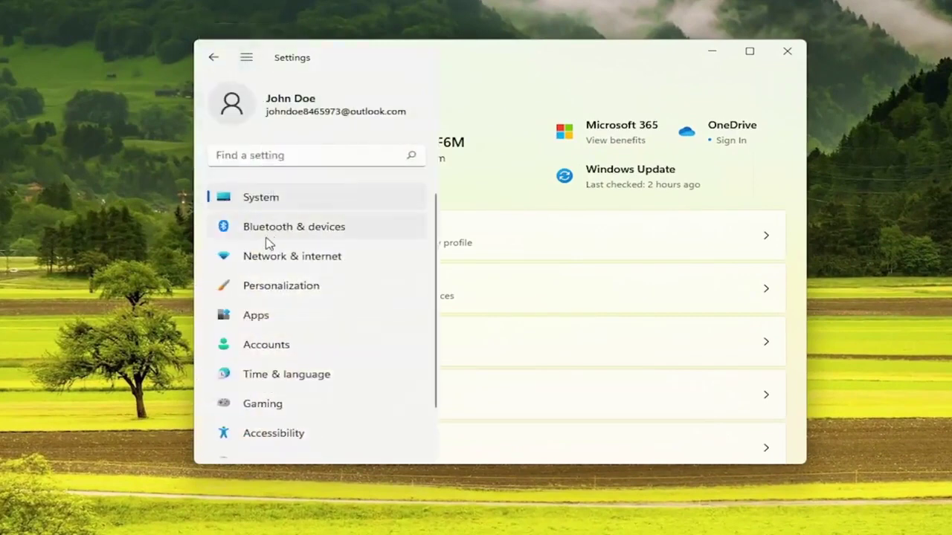
left_click(309, 261)
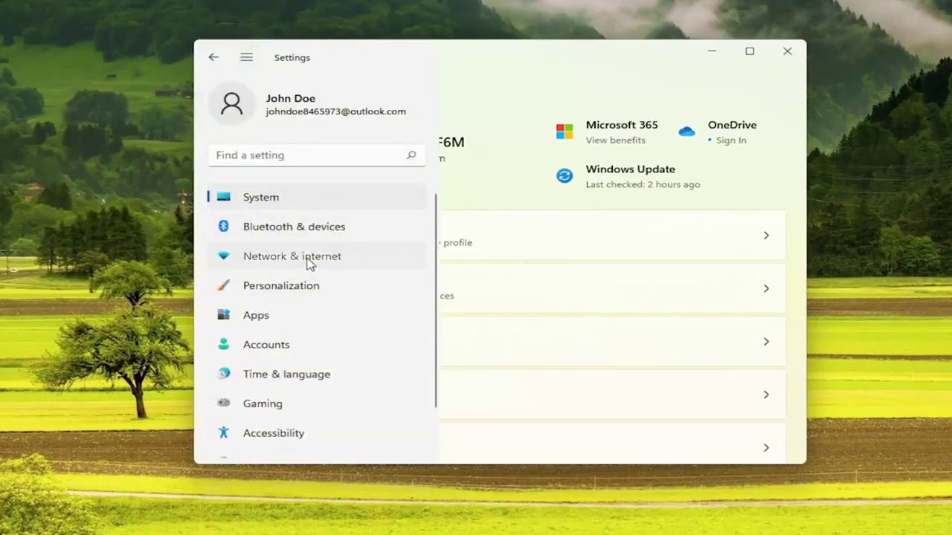
scroll(408, 265, "down", 3)
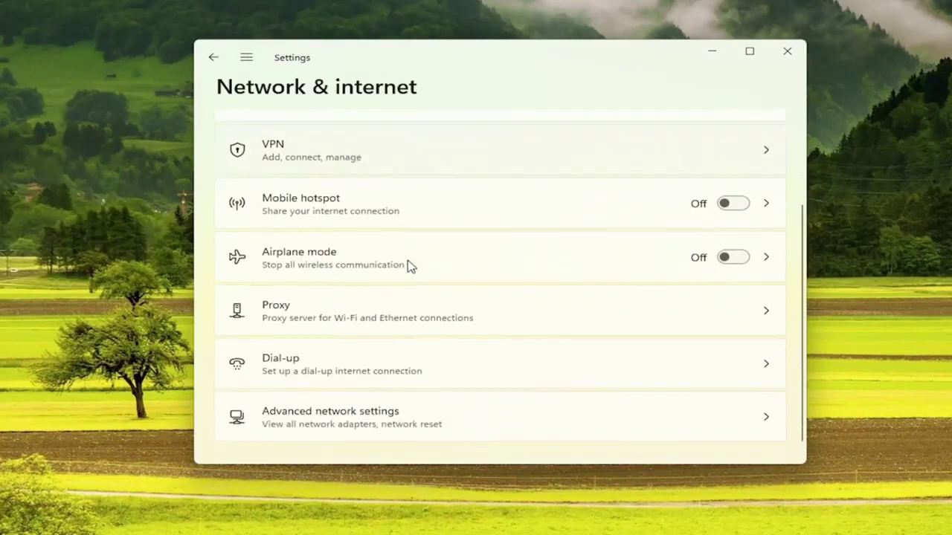
left_click(396, 417)
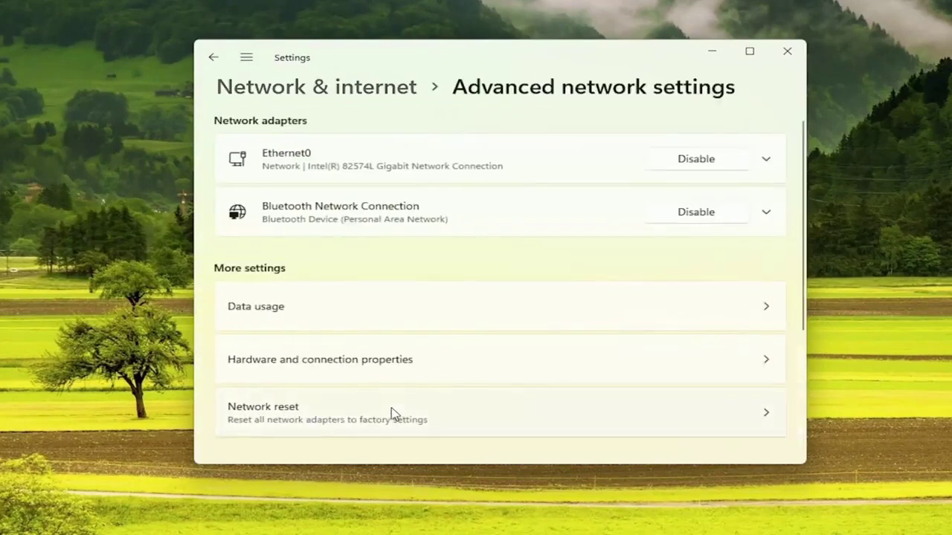
scroll(421, 233, "down", 1)
scroll(421, 232, "down", 1)
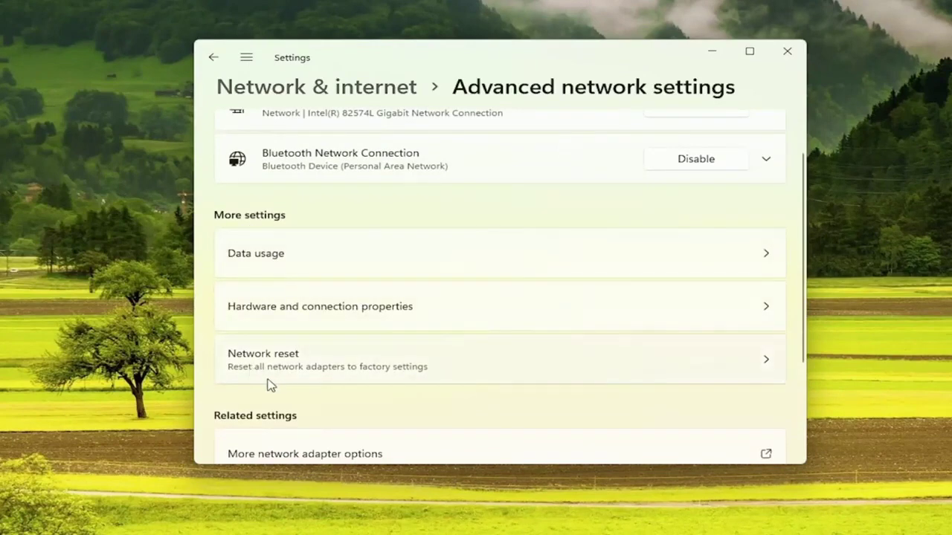
Step: Confirm Network reset > Reset now with Yes, dismiss the sign-out notice, and close Settings
left_click(453, 372)
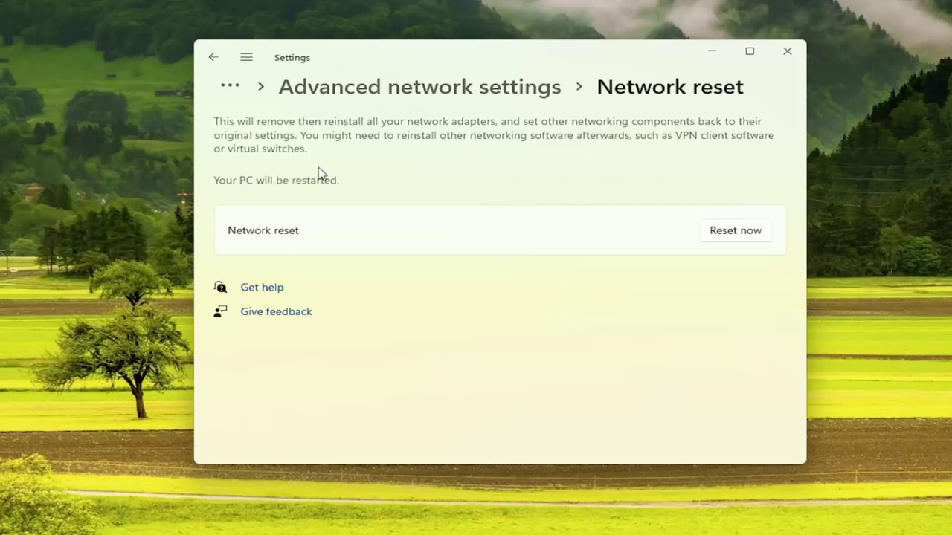
left_click(748, 236)
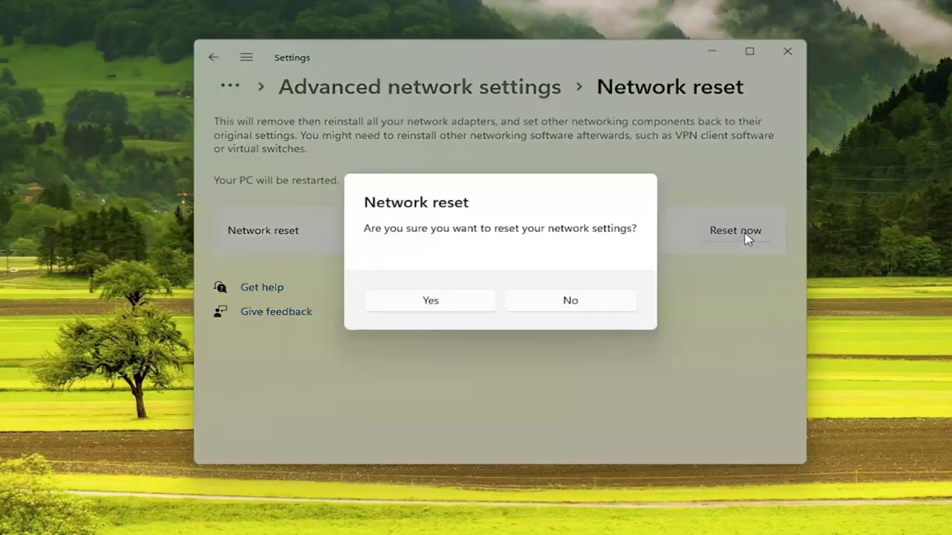
left_click(417, 302)
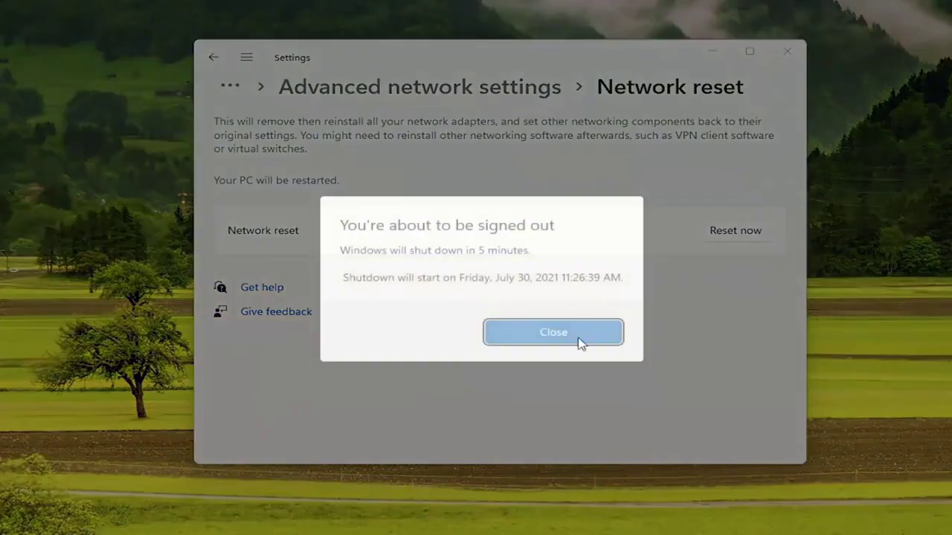
left_click(577, 339)
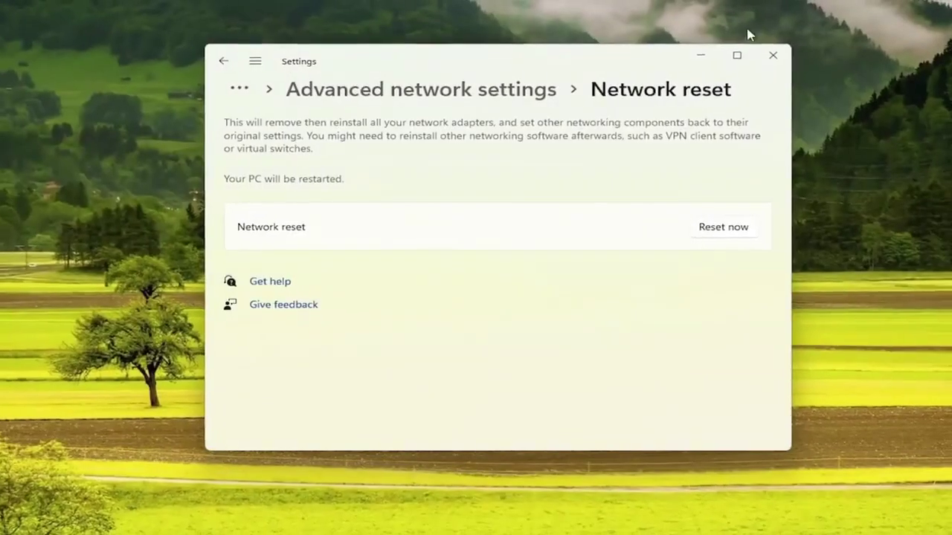
left_click(747, 65)
Step: Bring up the Start button's power-user menu to restart and apply the network reset
right_click(375, 522)
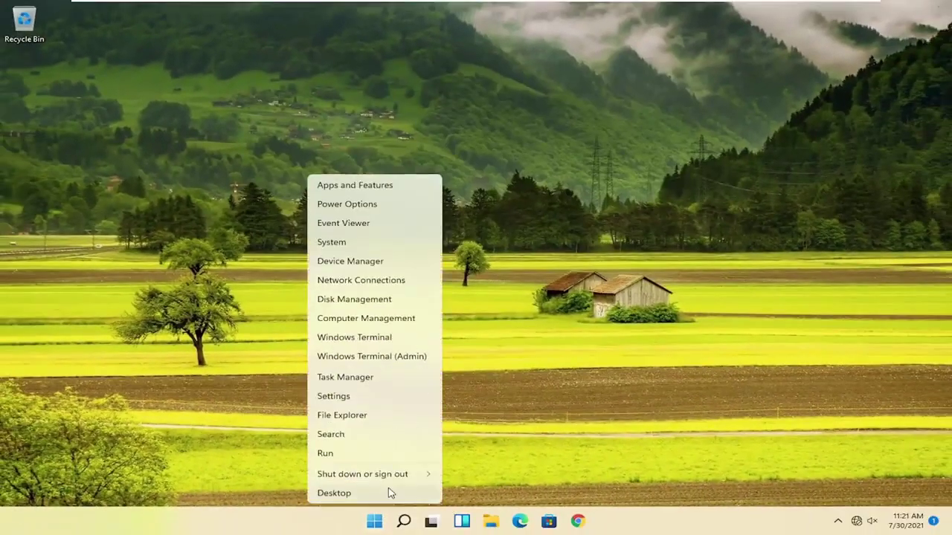